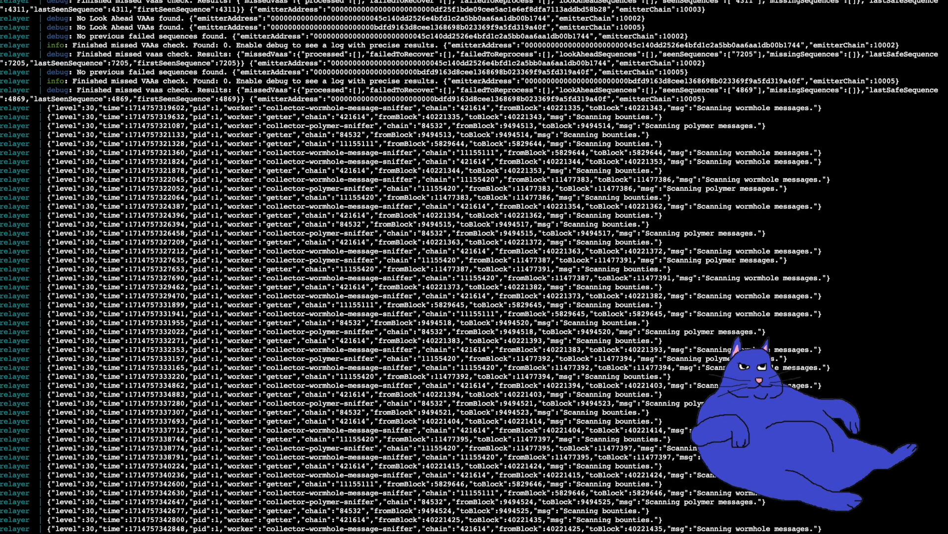
- Switch to the browser and read through the Fast Swaps page of the Catalyst documentation
key("super+Tab")
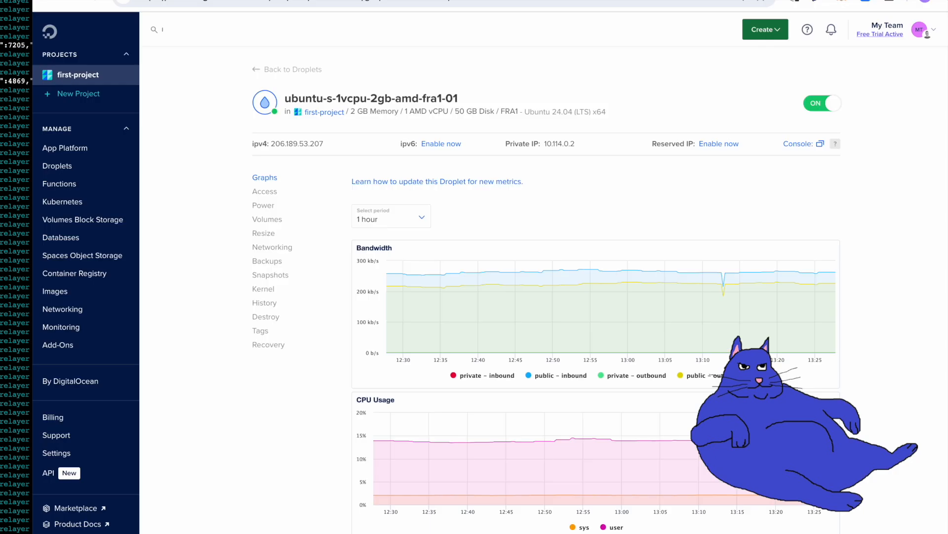
key("ctrl+Tab")
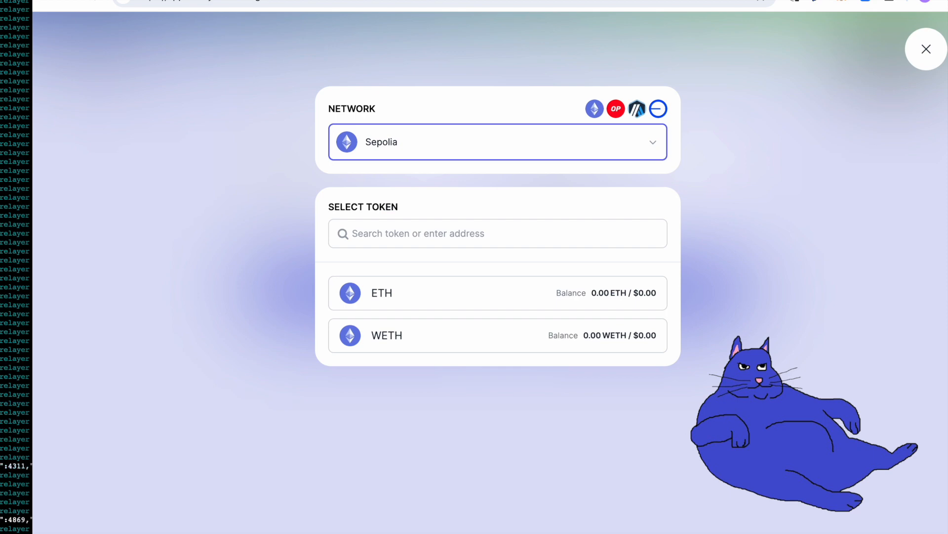
key("ctrl+Tab")
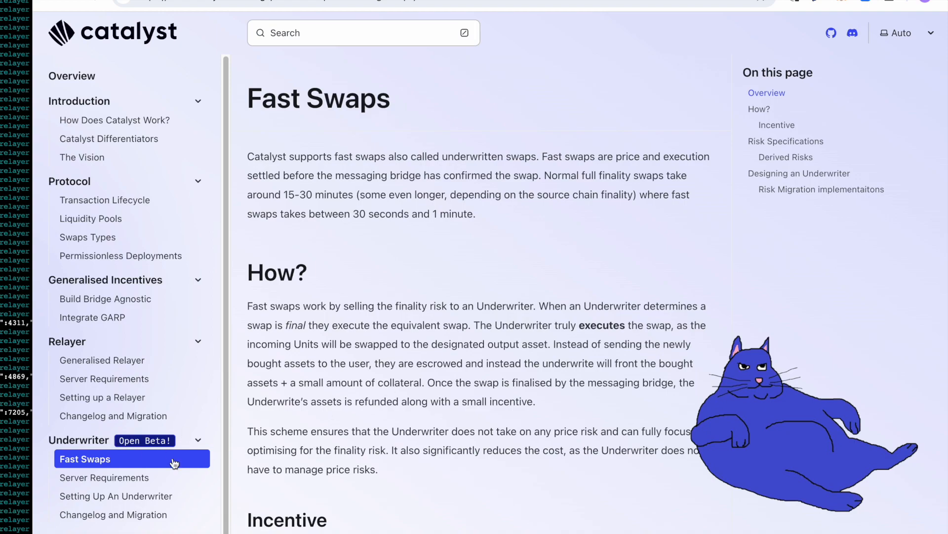
scroll(594, 331, "down", 20)
scroll(593, 331, "up", 20)
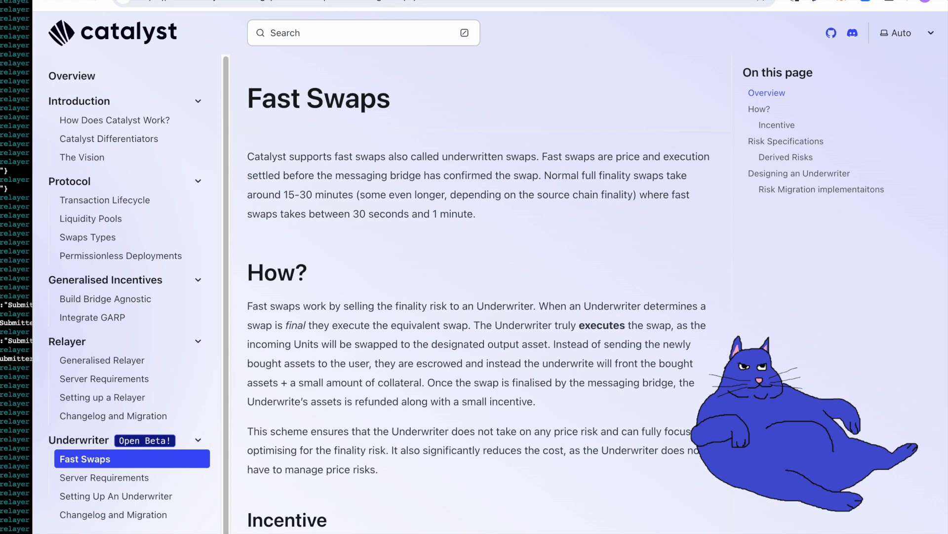
- Review the DigitalOcean droplet page, the Alchemy website and the Catalyst swap app needed for the setup
left_click(124, 1)
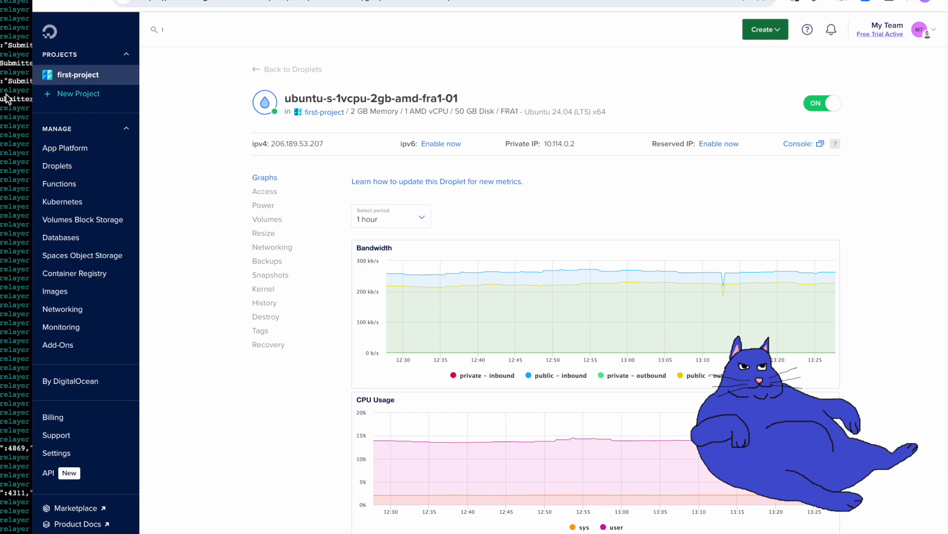
left_click(20, 99)
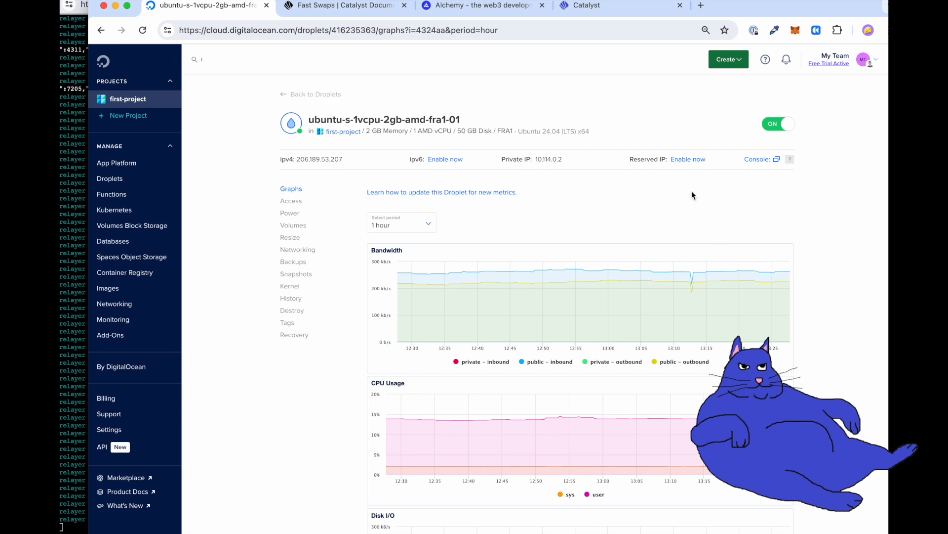
mouse_move(663, 250)
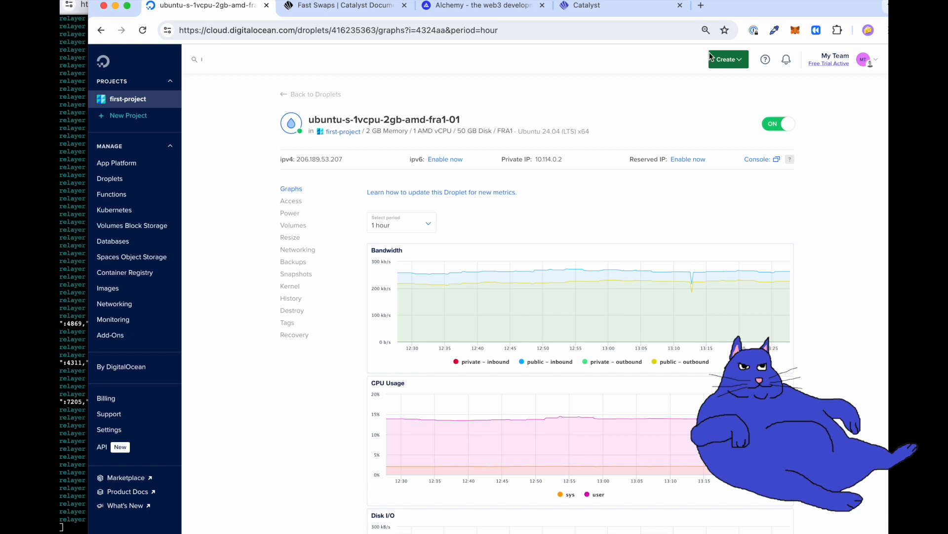
left_click(473, 8)
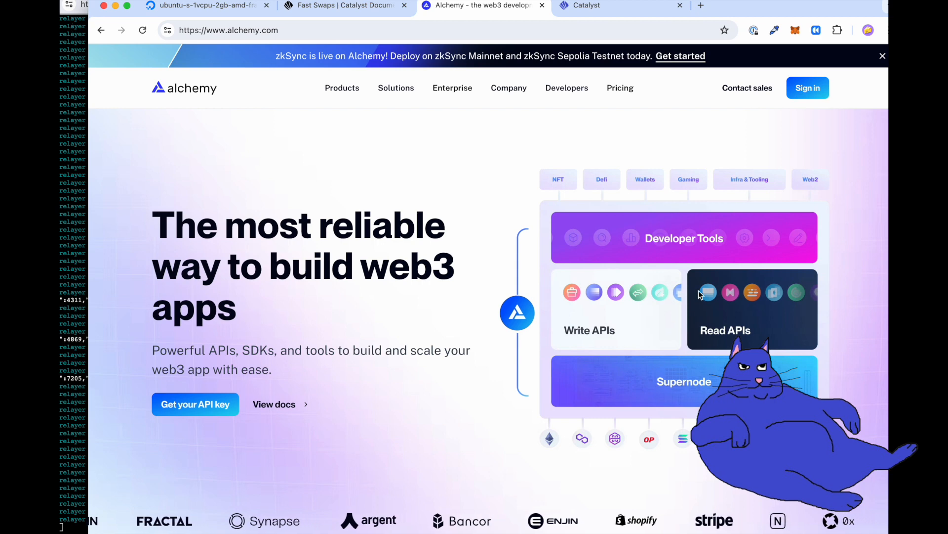
left_click(585, 8)
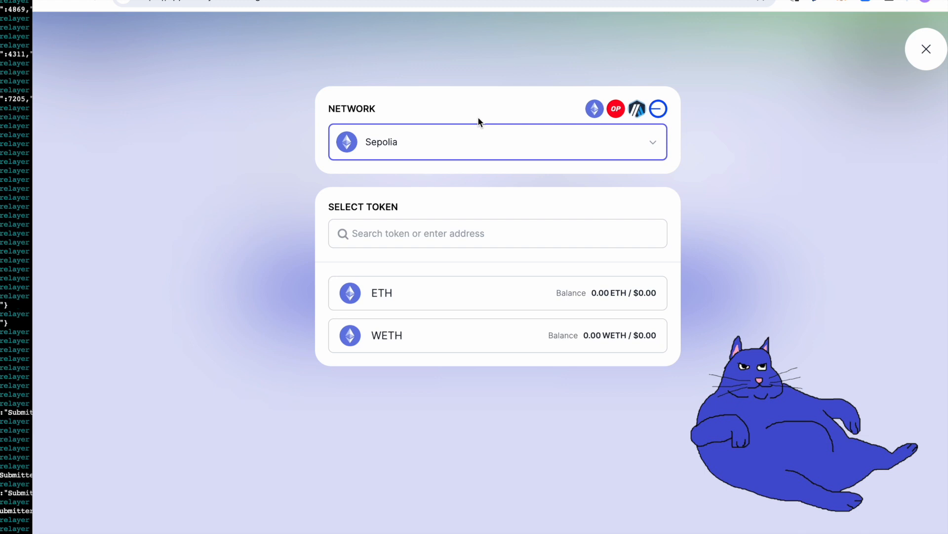
- Open the Setting Up An Underwriter guide in the Catalyst documentation
left_click(287, 0)
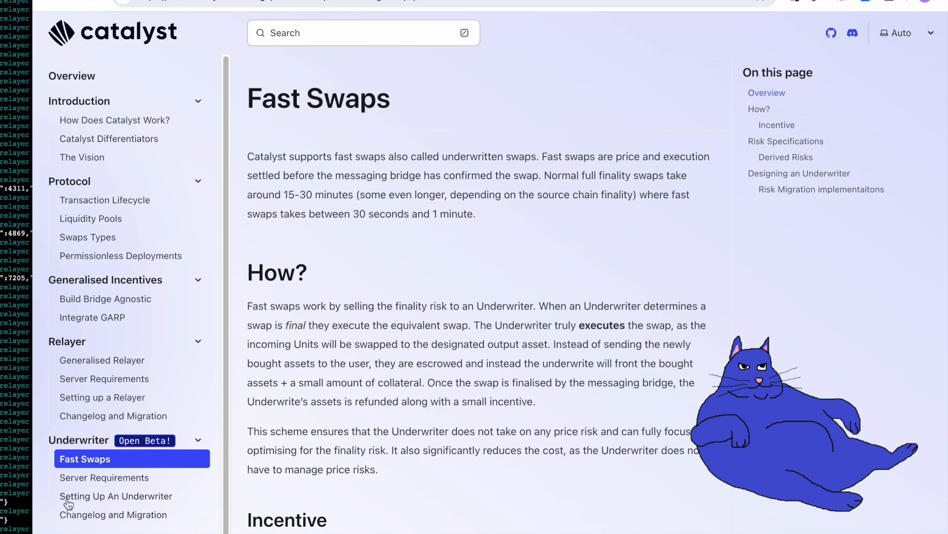
left_click(96, 502)
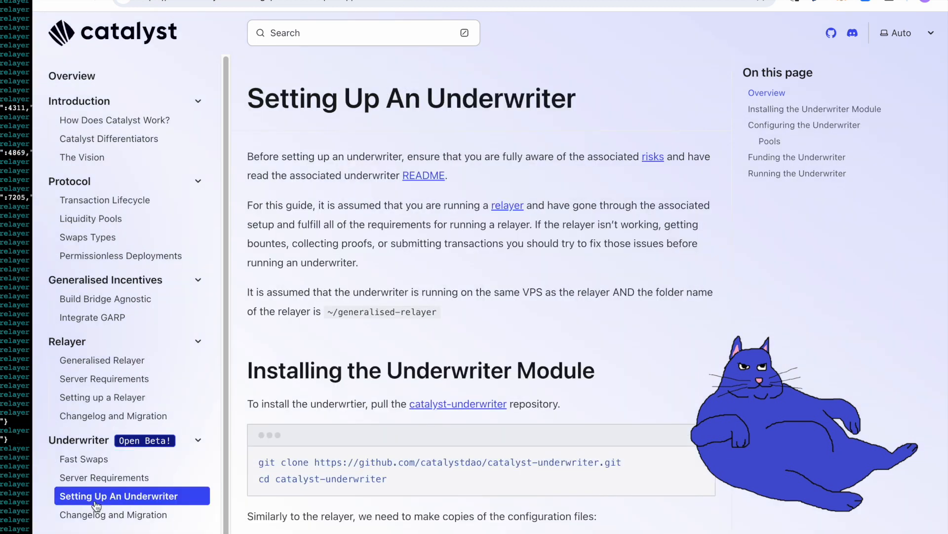
- Open a new web console for the droplet and change into the generalised-relayer directory
left_click(2, 45)
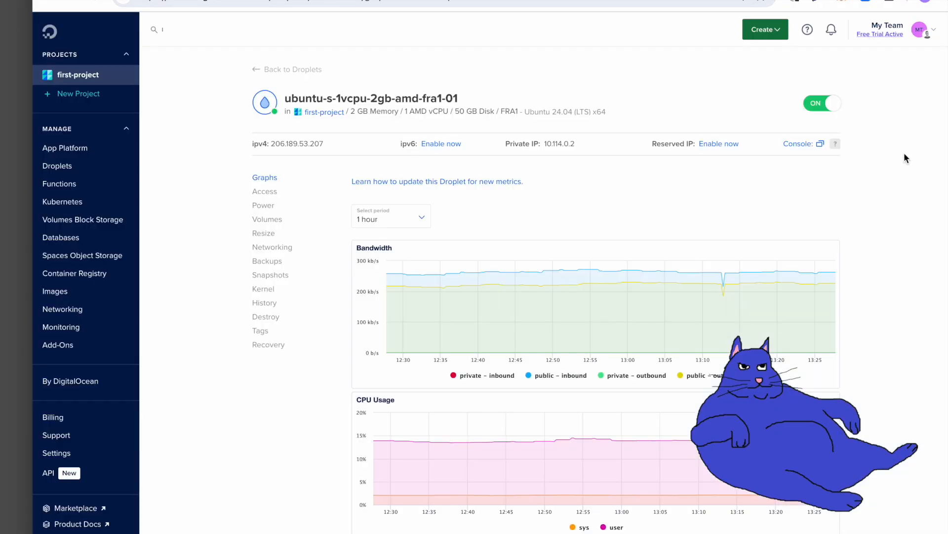
left_click(802, 143)
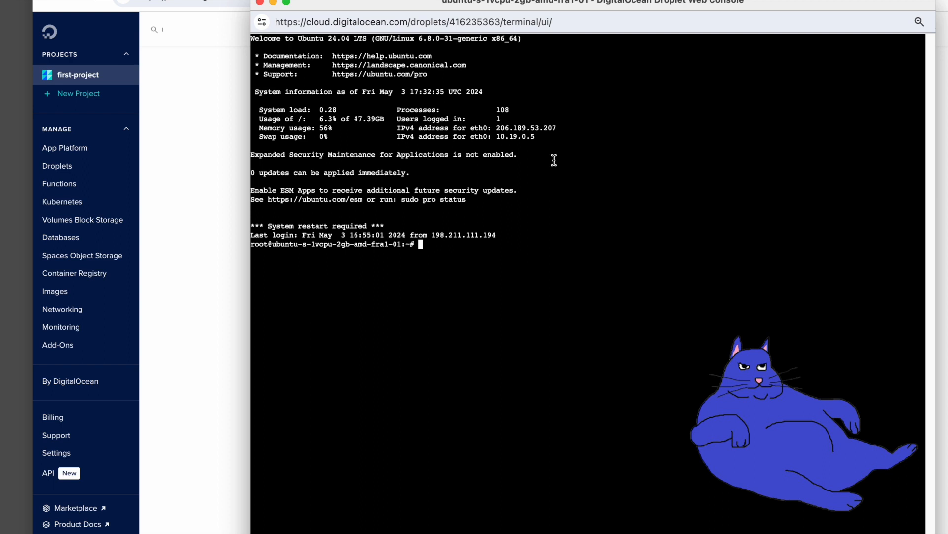
type("cd generalised-relayer")
key("Return")
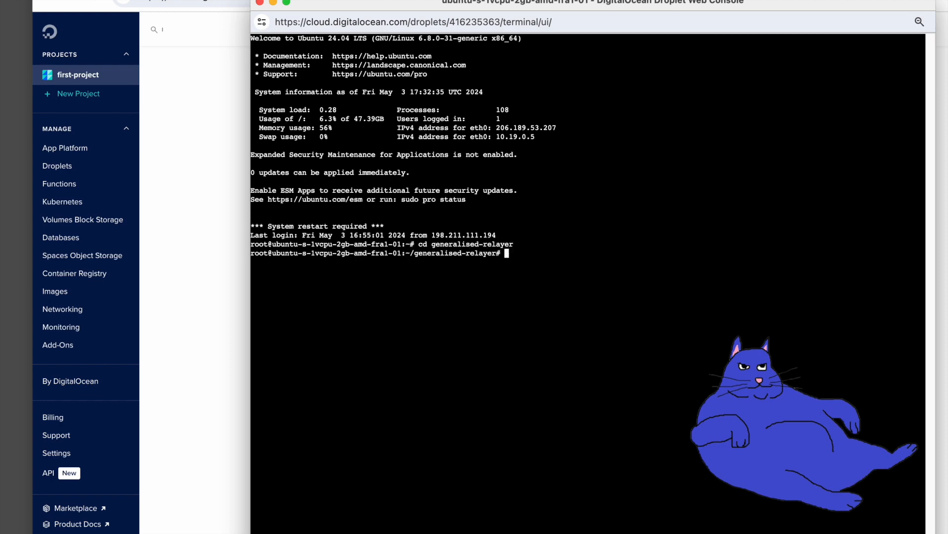
left_click(191, 112)
left_click(237, 0)
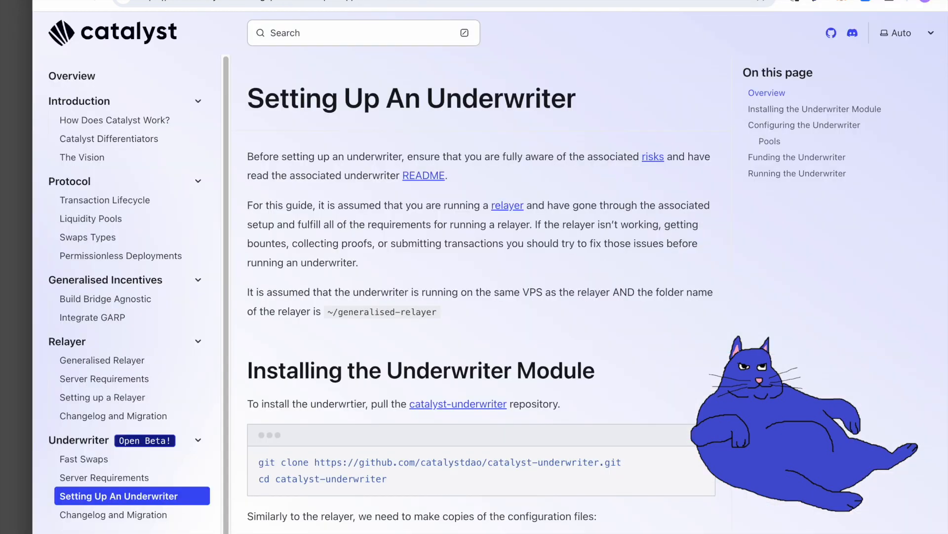
scroll(618, 280, "down", 3)
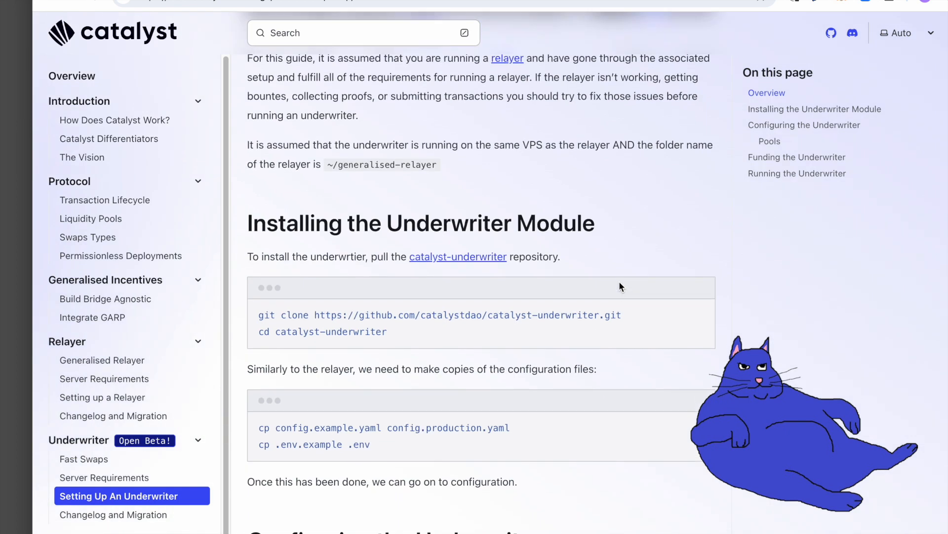
left_click(699, 307)
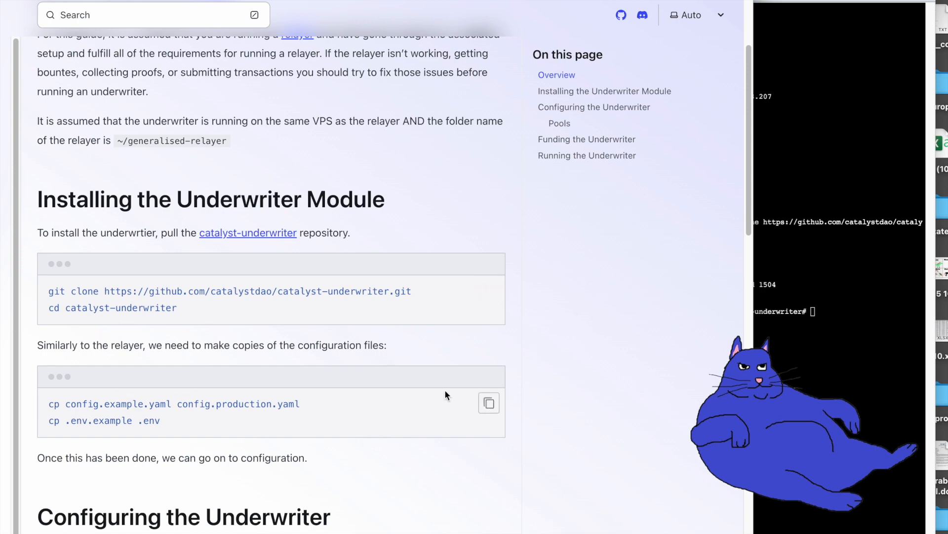
- Run the guide's commands that copy config.example.yaml to config.production.yaml and .env.example to .env
left_click(489, 402)
key("super+Tab")
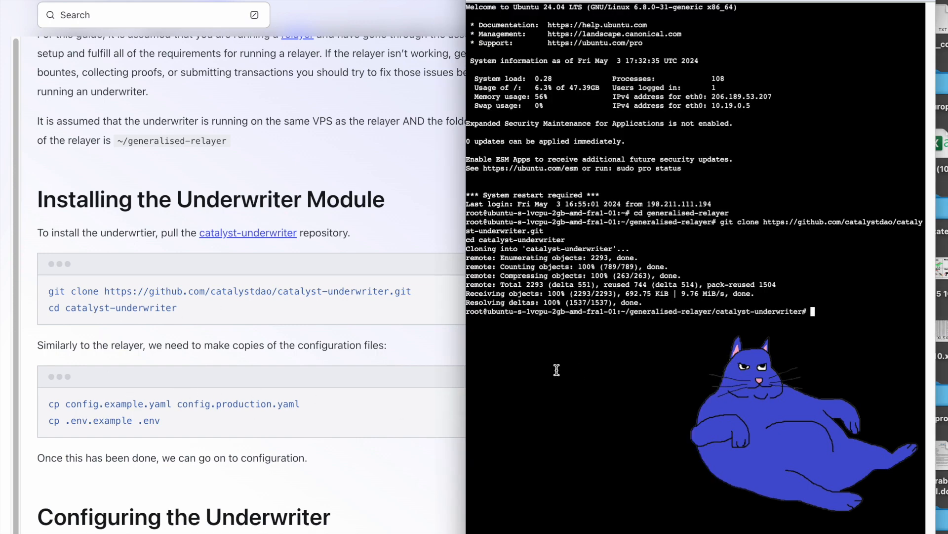
key("super+v")
key("Return")
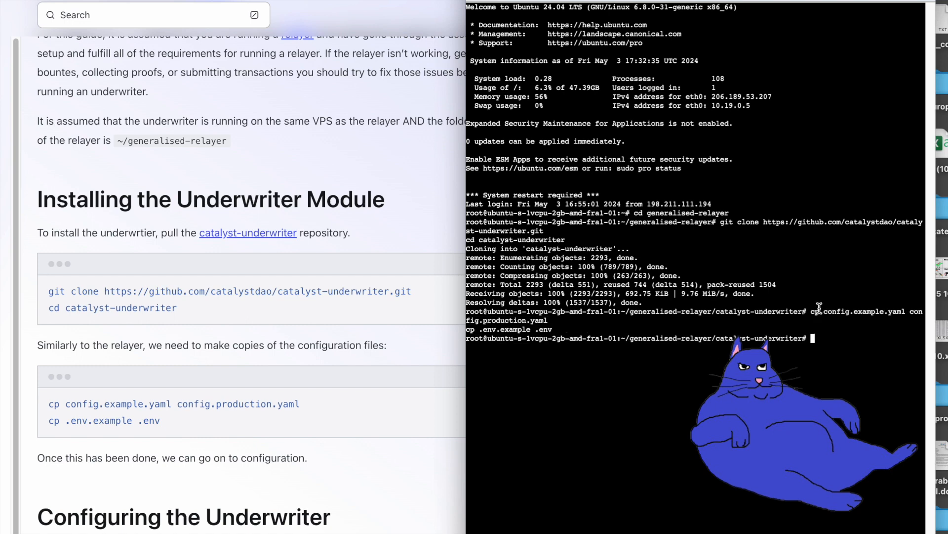
- Check the guide's Configuring the Underwriter section and open config.production.yaml in nano
scroll(225, 365, "down", 6)
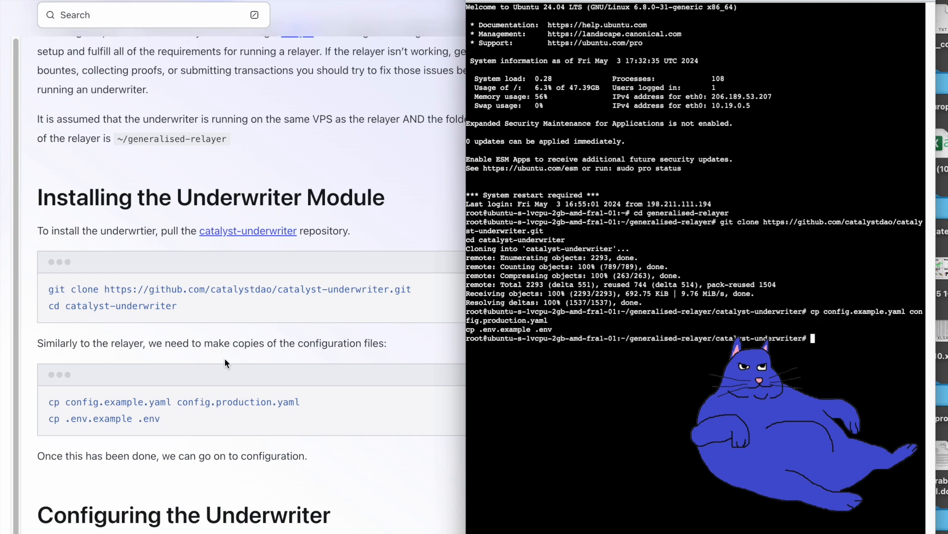
left_click(225, 363)
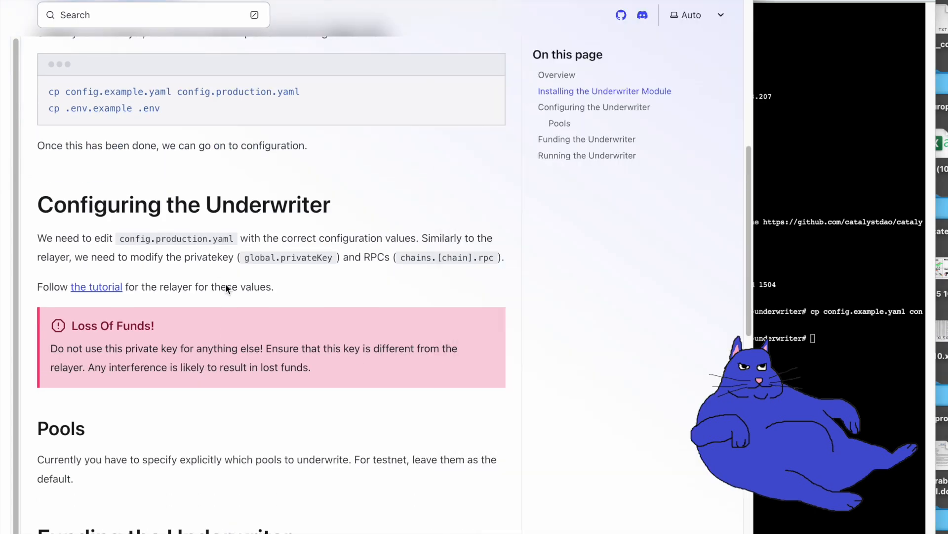
scroll(226, 289, "down", 6)
scroll(226, 289, "up", 5)
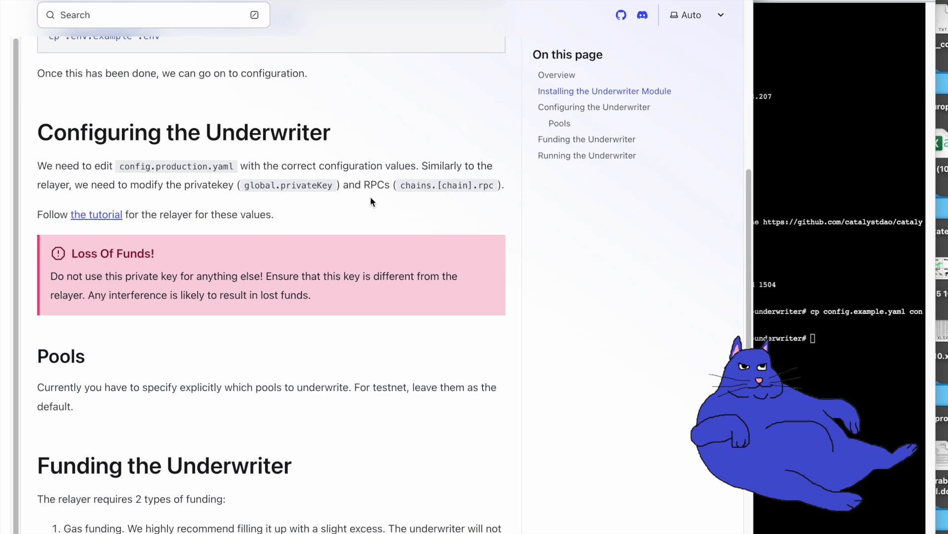
left_click_drag(119, 167, 232, 176)
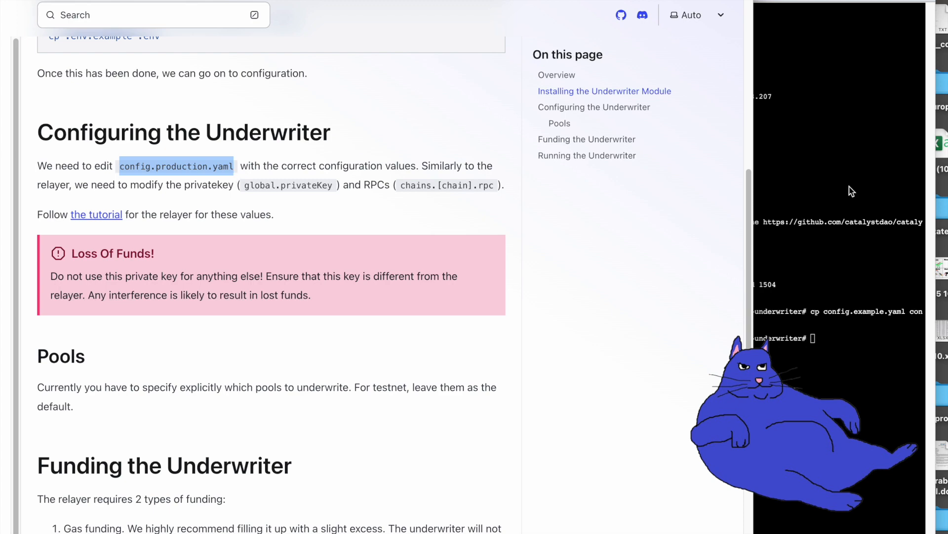
left_click(805, 295)
type("nano")
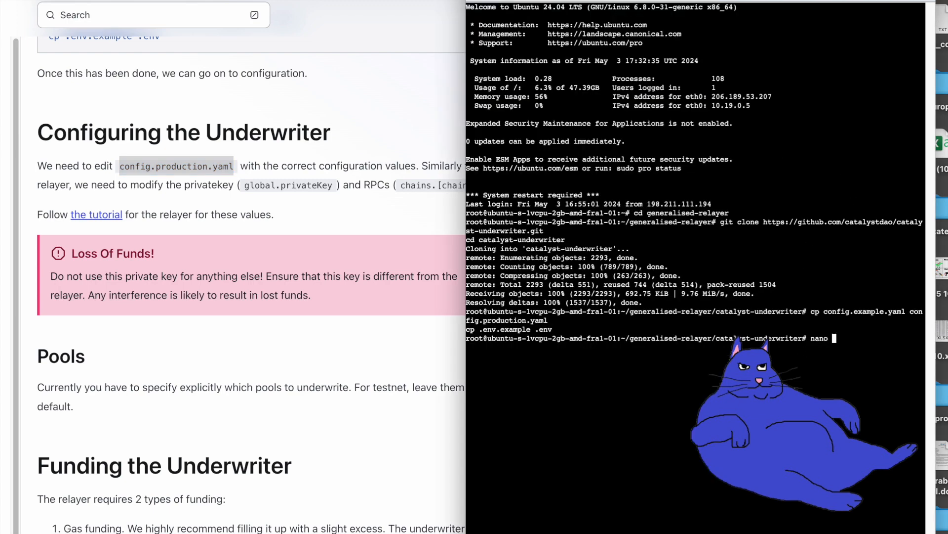
key("super+v")
key("Return")
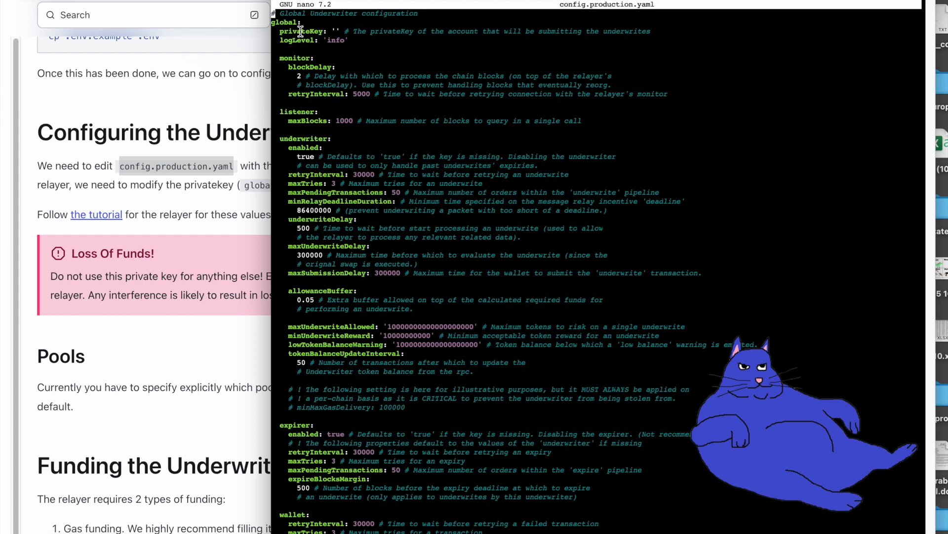
- Place the text cursor between the empty quotes of the global privateKey value
key("Down")
key("Down")
key("Right")
key("Right")
key("Right")
key("Right")
key("Right")
key("Right")
key("Right")
key("Right")
key("Right")
key("Right")
key("Right")
key("Right")
key("Right")
key("Right")
key("Right")
left_click_drag(271, 0, 275, 0)
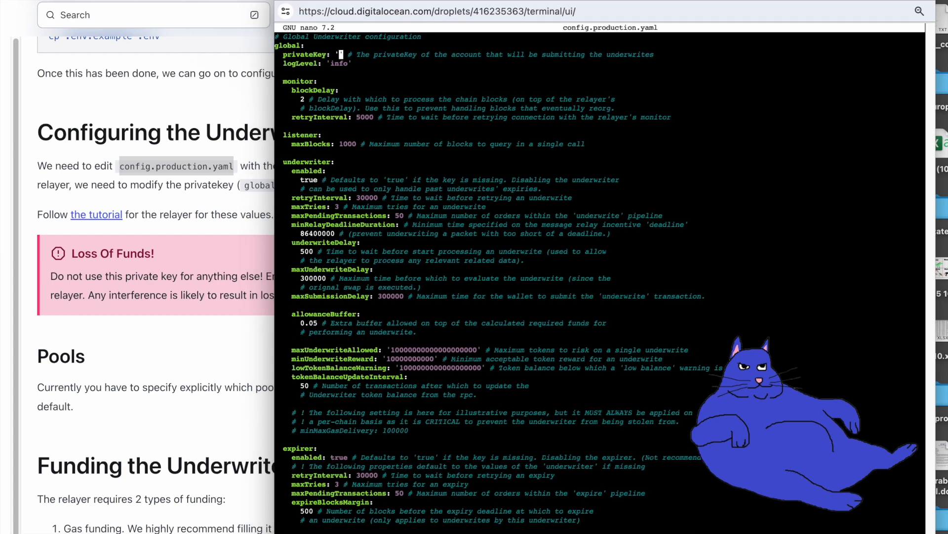
- View the account details in the MetaMask wallet, where the private key can be shown, and return to the console
left_click(632, 0)
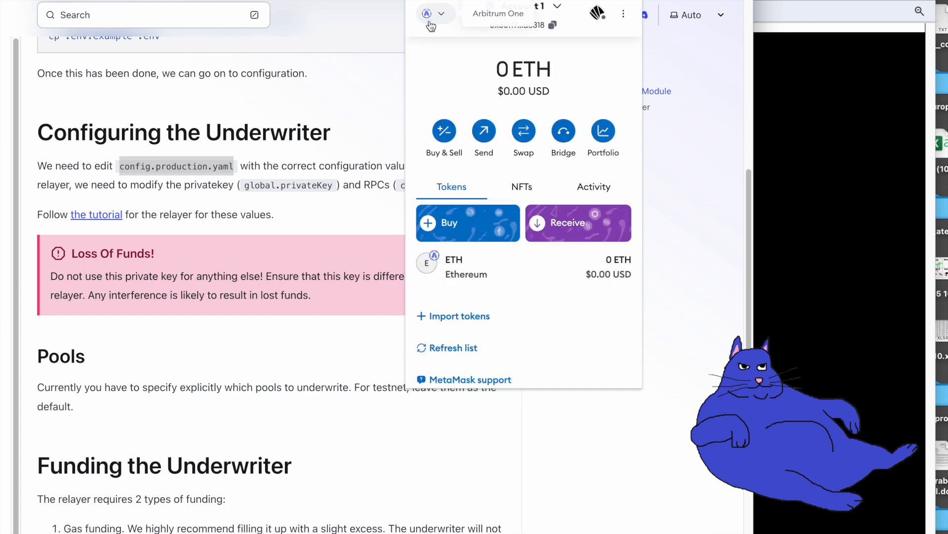
left_click(624, 15)
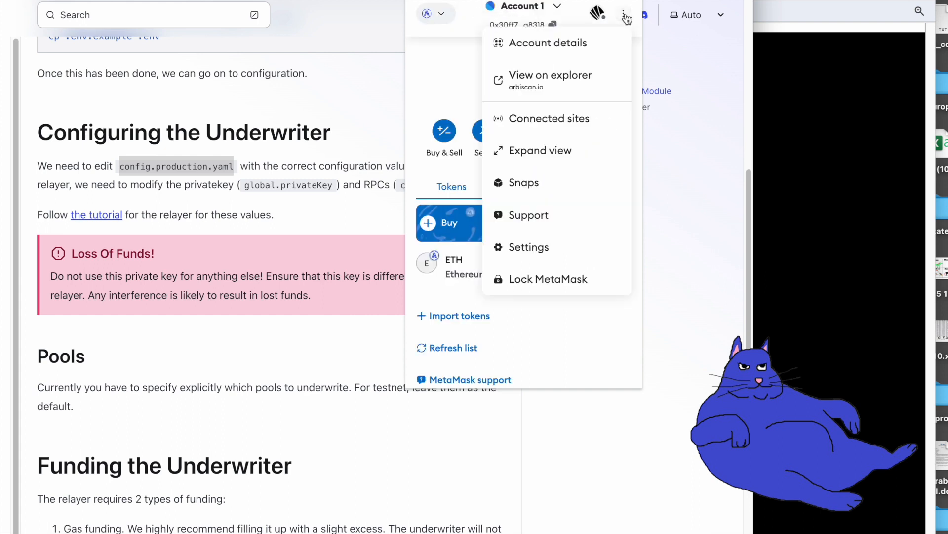
left_click(569, 44)
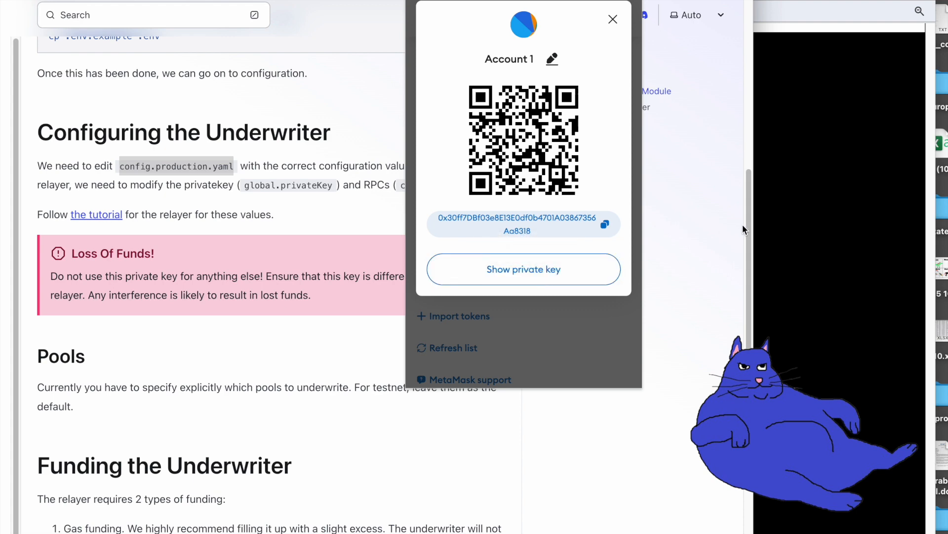
left_click(783, 200)
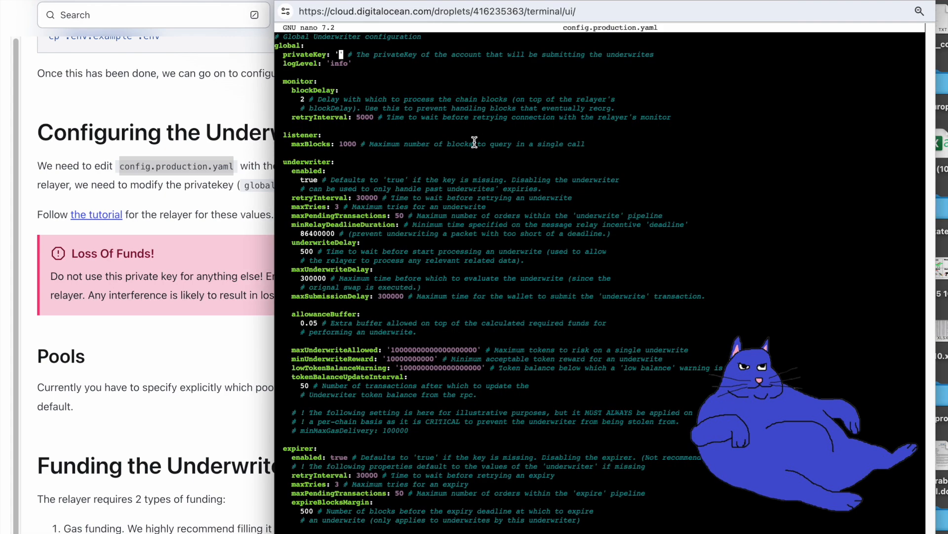
- Start the global privateKey value with the 0x prefix
type("0x")
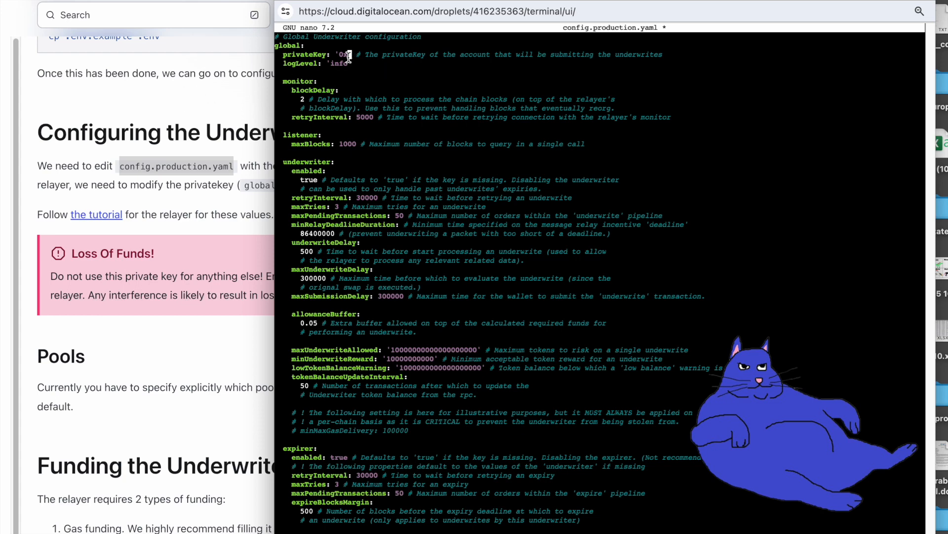
double_click(340, 57)
left_click(376, 69)
- Replace the rpc URL of the Sepolia chain in the chains section with the placeholder text 'paste your rpc hjere '
key("Down")
key("Down")
key("Down")
key("Down")
key("Down")
key("Down")
key("Down")
key("Down")
key("Down")
key("Down")
key("Down")
key("Down")
key("Down")
key("Down")
key("Down")
key("Down")
key("Down")
key("Down")
key("Down")
key("Down")
key("Down")
key("Down")
key("Down")
key("Down")
key("Down")
key("Down")
key("Down")
key("Down")
key("Down")
key("Down")
key("Down")
key("Down")
key("Down")
key("Down")
key("Down")
key("Down")
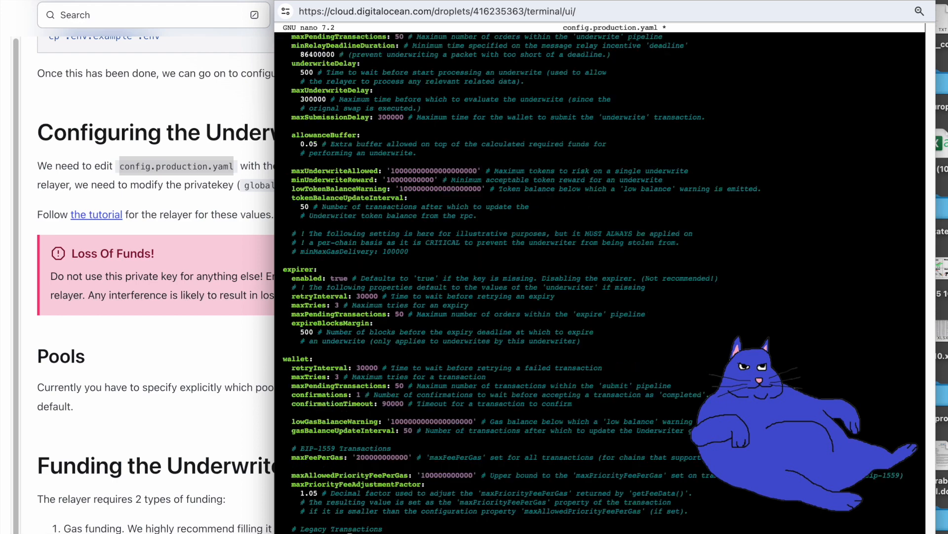
key("Down")
key("Down")
key("Down")
key("Down")
key("Down")
key("Down")
key("Down")
key("Down")
key("Down")
key("Down")
key("Down")
key("Down")
key("Down")
key("Down")
key("Down")
key("Down")
key("Down")
key("Down")
key("Down")
key("Down")
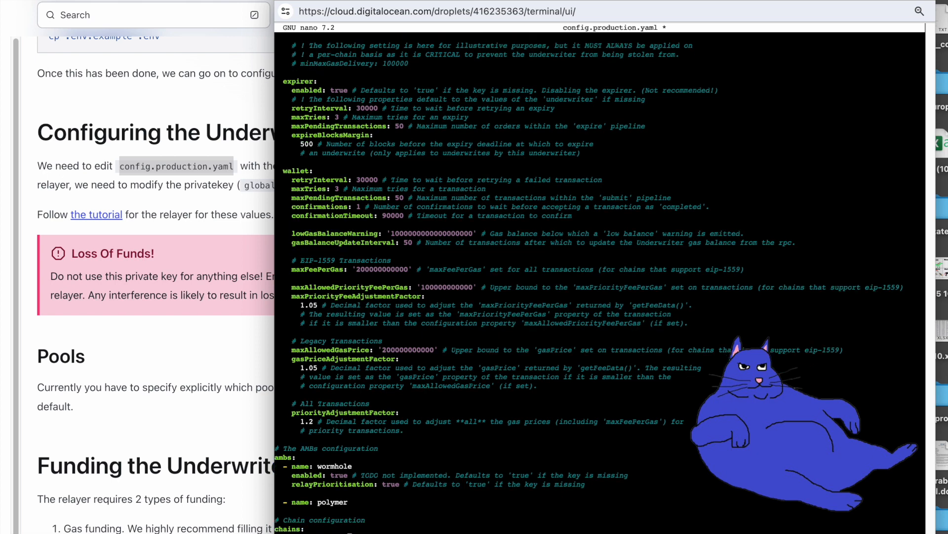
key("Down")
key("Down")
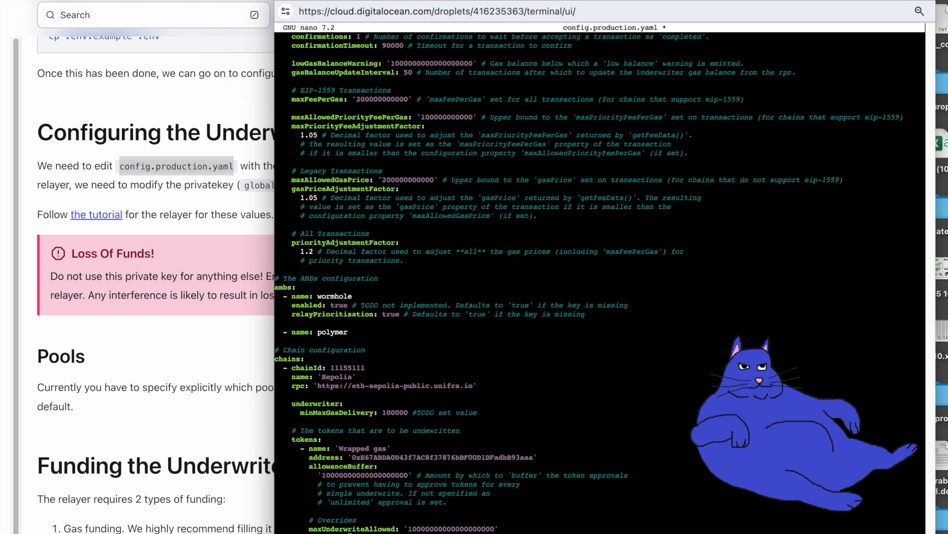
key("Up")
key("Up")
key("Up")
key("Up")
key("Up")
key("Up")
key("Up")
key("Up")
key("Up")
key("Up")
key("Up")
key("Up")
key("Up")
key("Up")
key("Up")
key("Up")
key("Up")
key("Up")
key("Up")
key("Down")
key("Down")
key("Down")
key("Down")
key("Down")
key("Down")
key("Down")
key("Up")
key("Up")
key("Up")
key("Up")
key("End")
key("BackSpace")
key("BackSpace")
key("BackSpace")
key("BackSpace")
key("BackSpace")
key("BackSpace")
key("BackSpace")
key("BackSpace")
key("BackSpace")
key("BackSpace")
key("BackSpace")
key("BackSpace")
key("BackSpace")
key("BackSpace")
key("BackSpace")
key("BackSpace")
key("BackSpace")
key("BackSpace")
key("BackSpace")
key("BackSpace")
key("BackSpace")
key("BackSpace")
key("BackSpace")
key("BackSpace")
key("BackSpace")
key("BackSpace")
key("BackSpace")
key("BackSpace")
key("BackSpace")
key("BackSpace")
key("BackSpace")
key("BackSpace")
key("BackSpace")
key("BackSpace")
key("BackSpace")
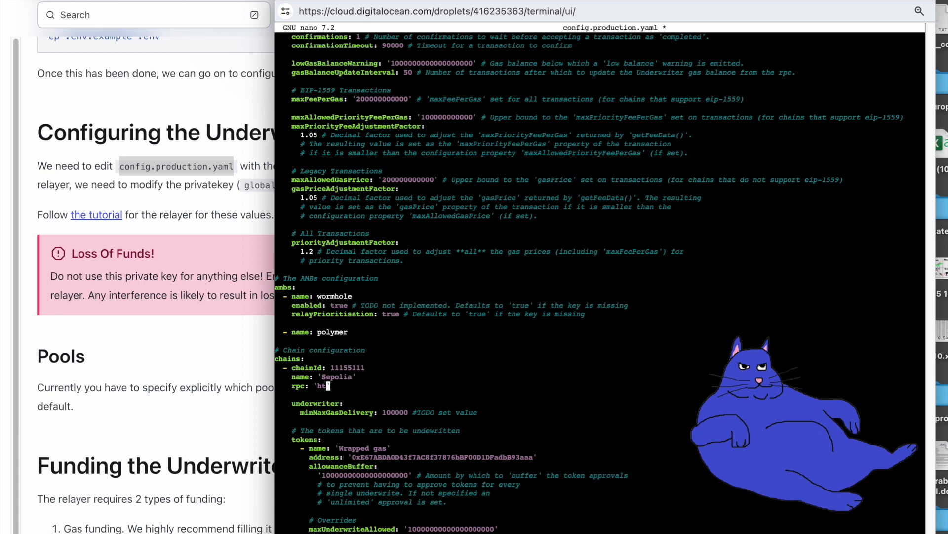
key("BackSpace")
type("paste your rpc hjere")
- Review the remaining chains in config.production.yaml, highlighting the rpc URLs of OP Sepolia and Arbitrum Sepolia
key("Down")
key("Down")
key("Down")
key("Down")
key("Down")
key("Down")
key("Down")
key("Down")
key("Down")
key("Down")
key("Down")
key("Down")
key("Down")
key("Down")
key("Down")
key("Down")
key("Down")
key("Down")
key("Down")
key("Down")
key("Down")
key("Down")
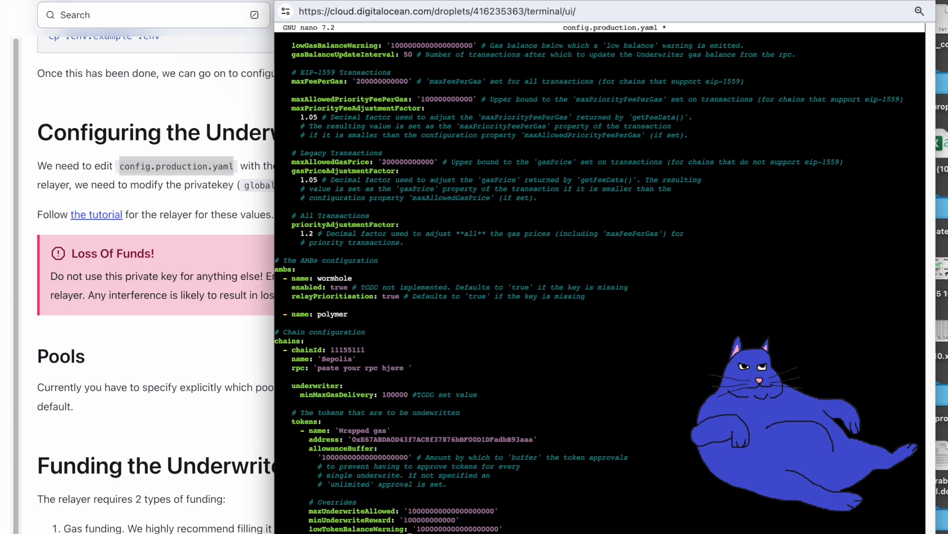
key("Down")
key("Down")
key("Down")
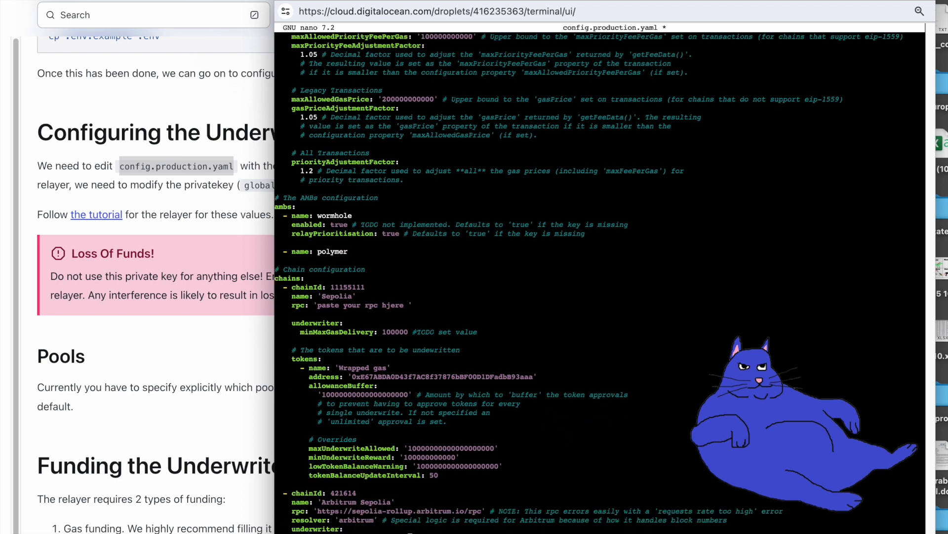
key("Down")
key("Down")
key("Down")
key("Down")
key("Down")
key("Down")
key("Down")
key("Down")
key("Down")
key("Down")
key("Down")
key("Down")
key("Down")
key("Down")
key("Down")
key("Down")
key("Down")
key("Down")
key("Down")
key("Down")
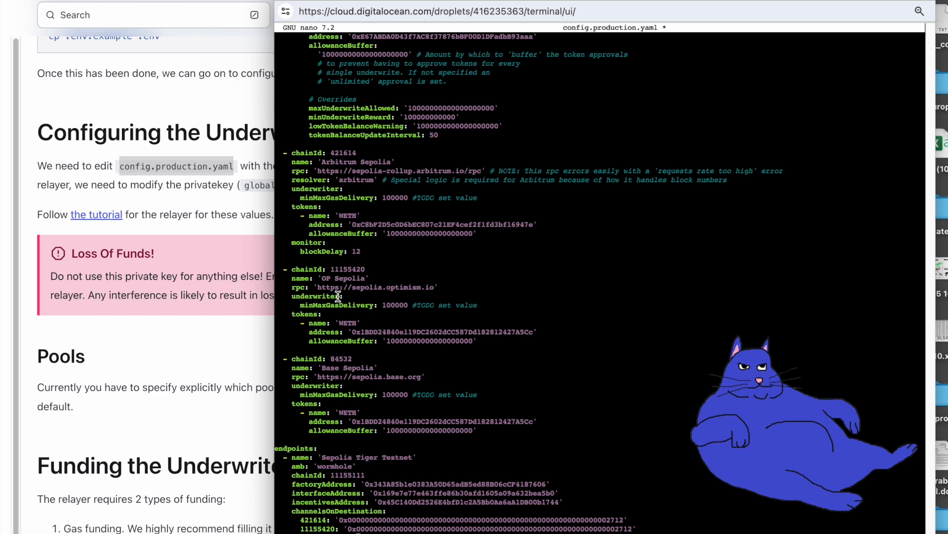
left_click_drag(320, 288, 443, 289)
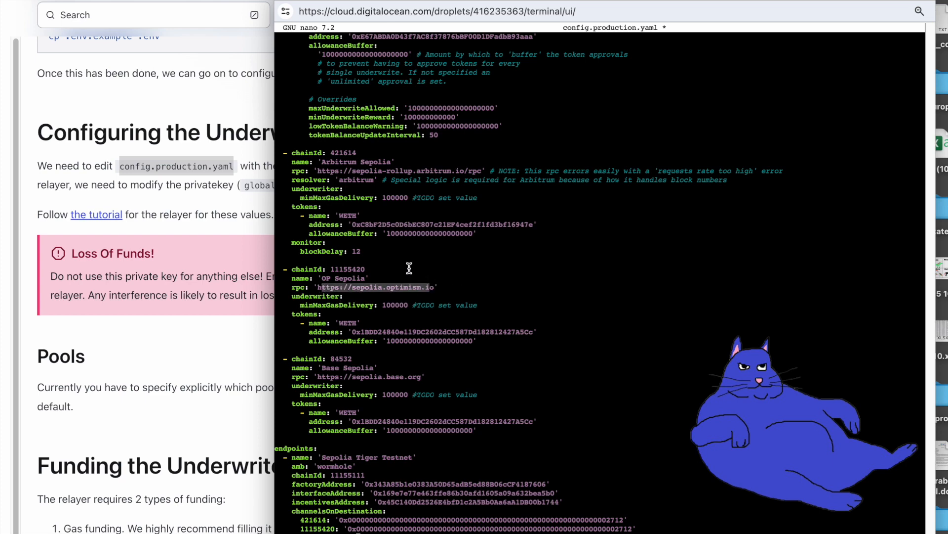
left_click(320, 176)
left_click_drag(320, 175, 483, 171)
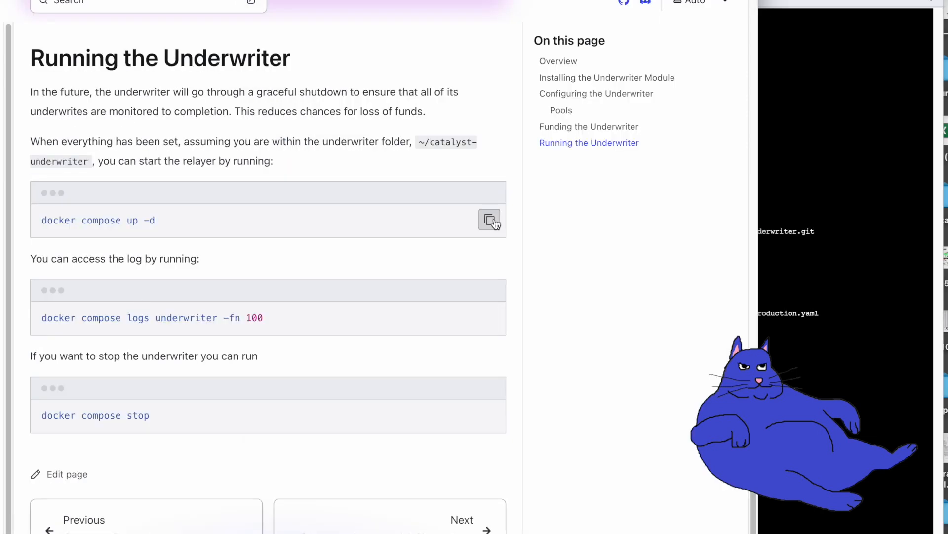
- Copy 'docker compose up -d' from the Running the Underwriter guide and run it in the droplet console's catalyst-underwriter folder
left_click(490, 220)
left_click(764, 337)
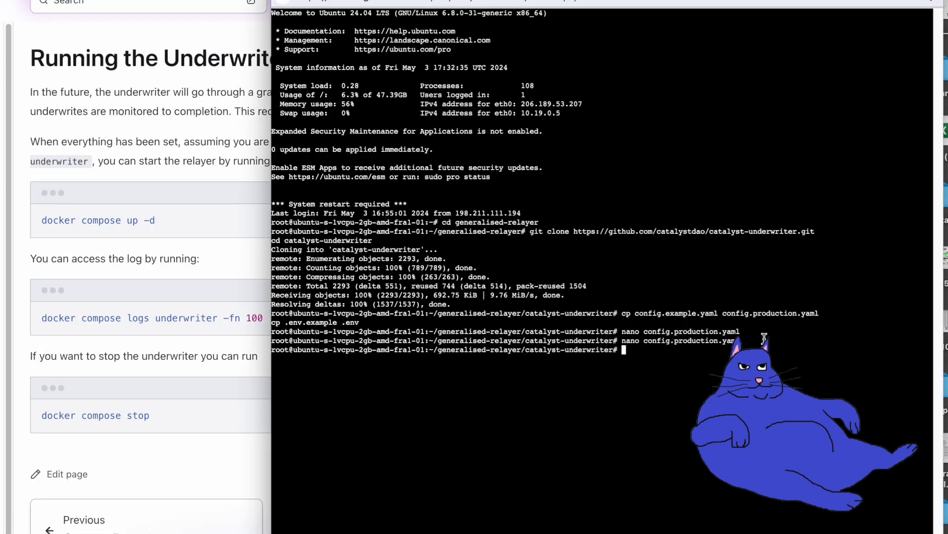
key("super+v")
key("Return")
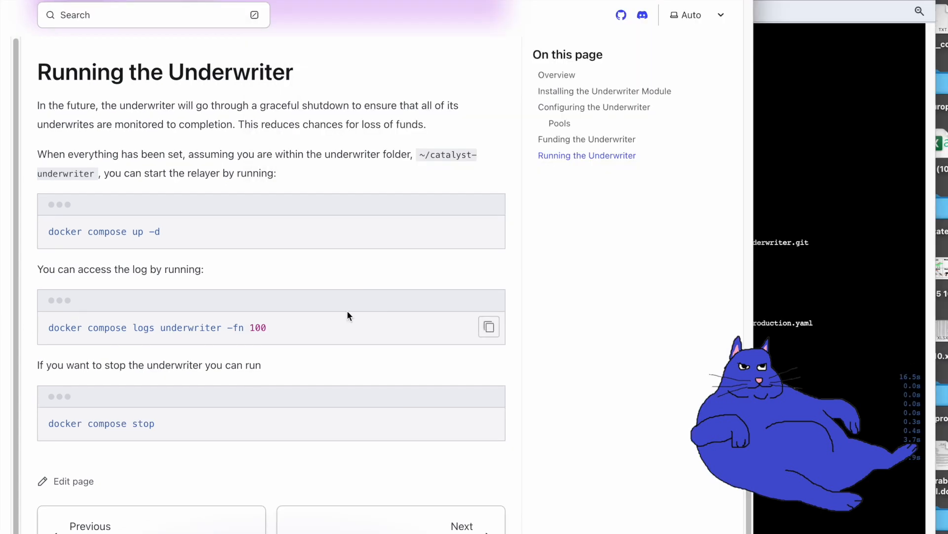
- Copy the log command from the guide and run 'docker compose logs underwriter -fn 100' in the droplet console
left_click(488, 333)
left_click(810, 368)
key("super+v")
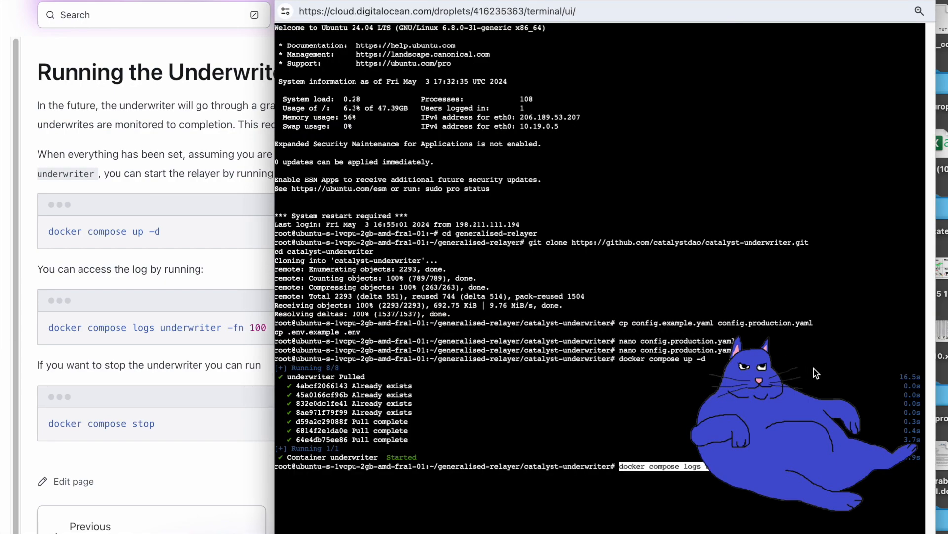
key("Return")
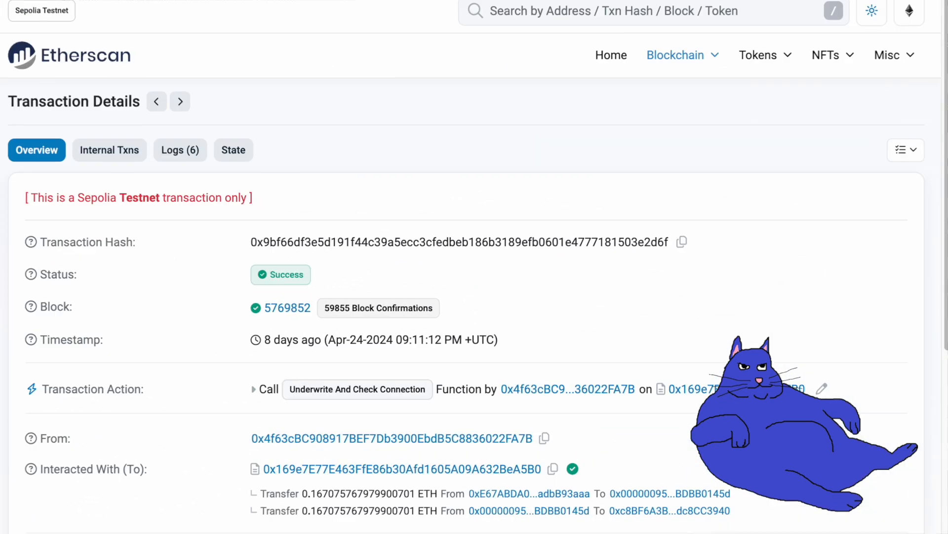
- Examine the Underwrite And Check Connection transaction on Sepolia Etherscan, including its action, addresses and ERC-20 token transfers
mouse_move(826, 55)
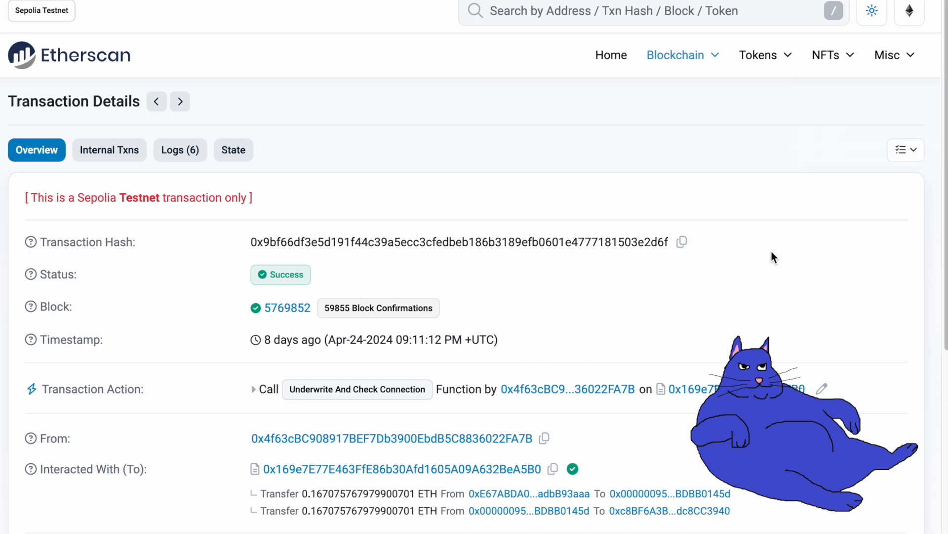
scroll(772, 258, "down", 2)
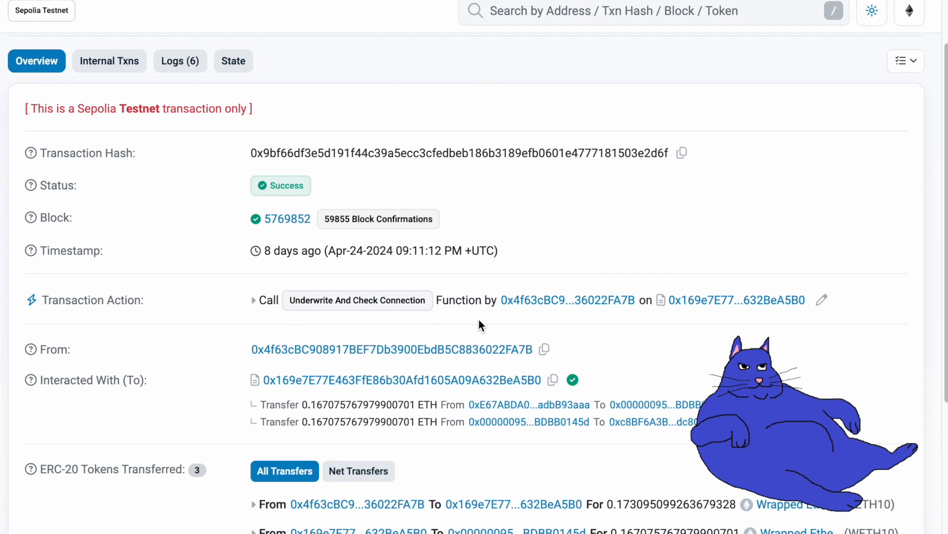
scroll(478, 321, "down", 3)
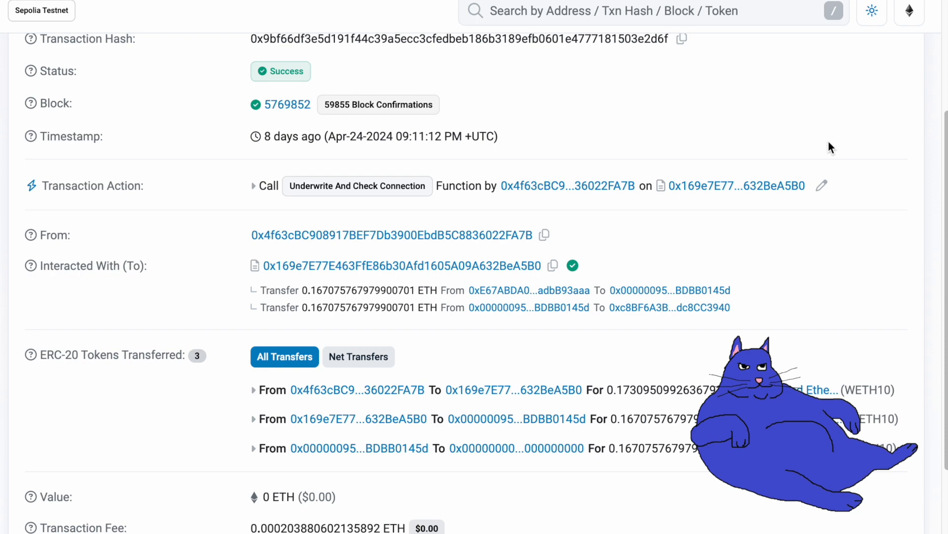
scroll(268, 395, "up", 4)
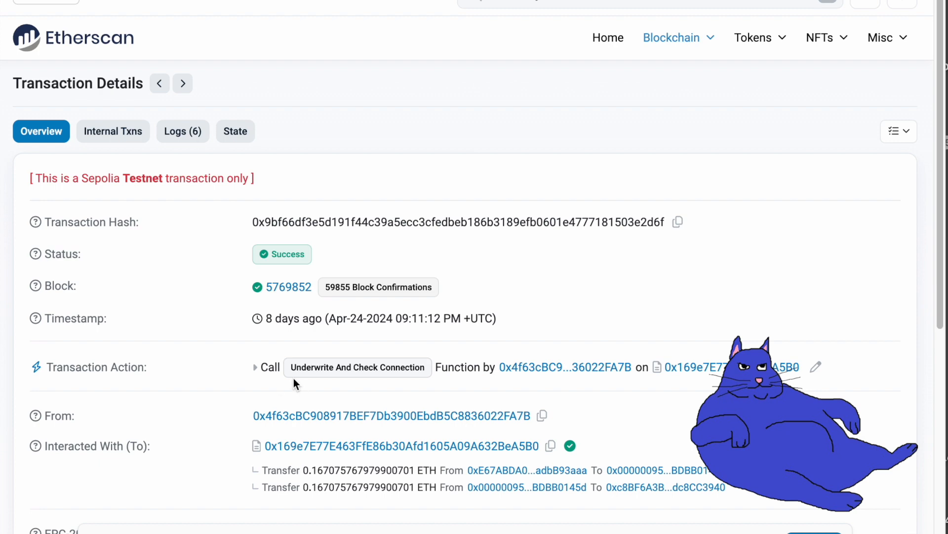